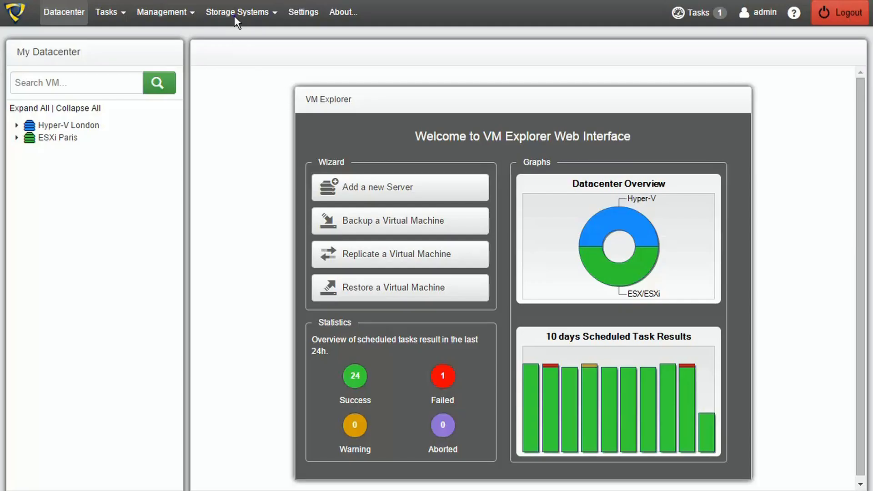
- Open the Storage Systems menu to show the SAN and tape infrastructure options
{"action": "left_click", "coordinate": [234, 17]}
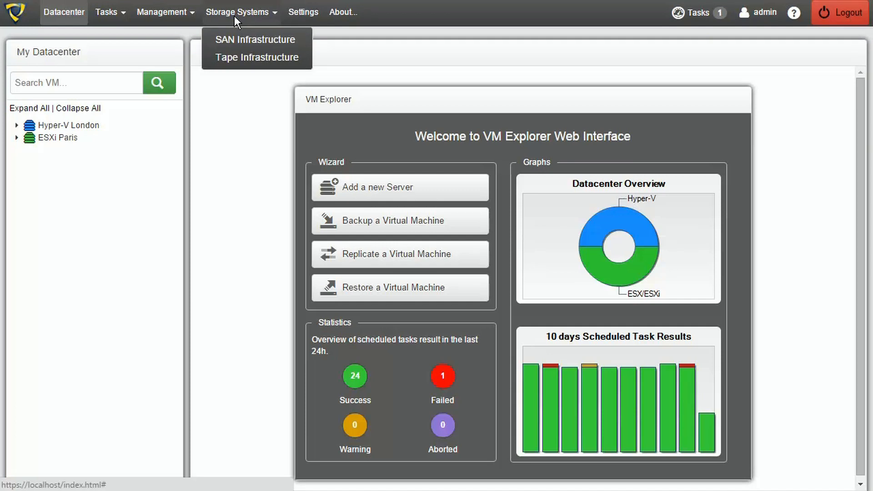
- Rescan the tape infrastructure and expand the detected ADIC Scalar 100 Library to show its drives, media and pools
{"action": "left_click", "coordinate": [243, 58]}
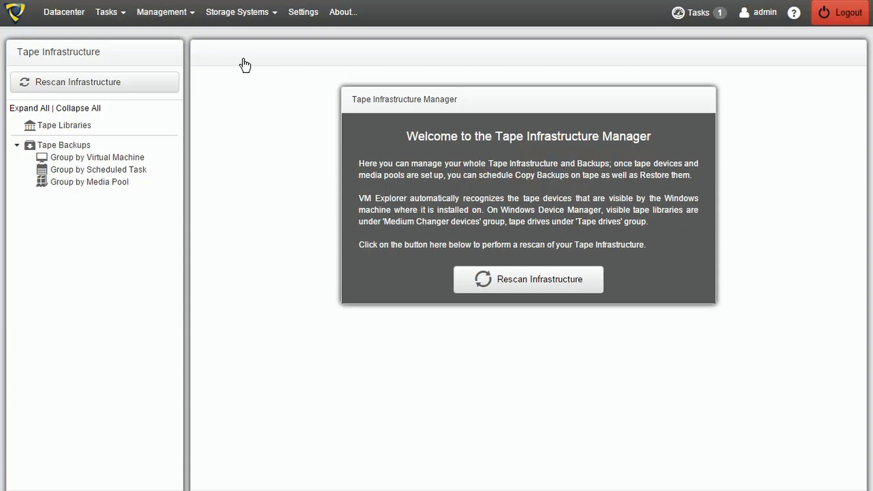
{"action": "left_click", "coordinate": [117, 91]}
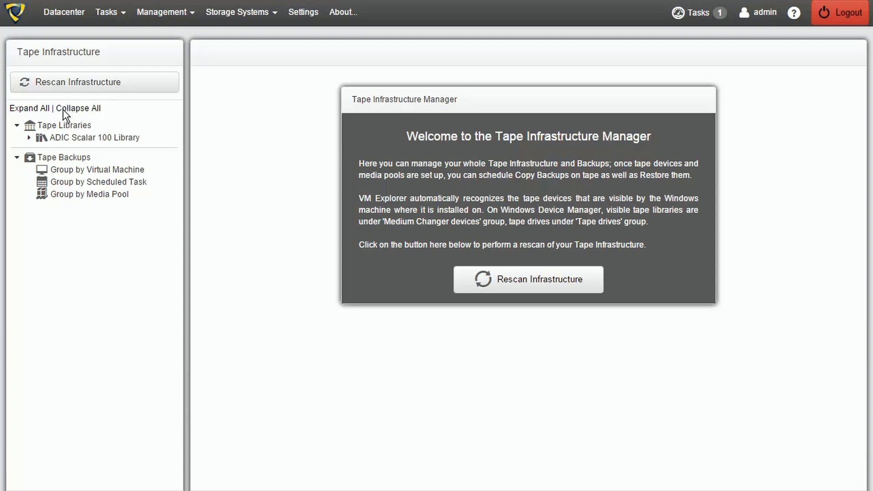
{"action": "left_click", "coordinate": [60, 137]}
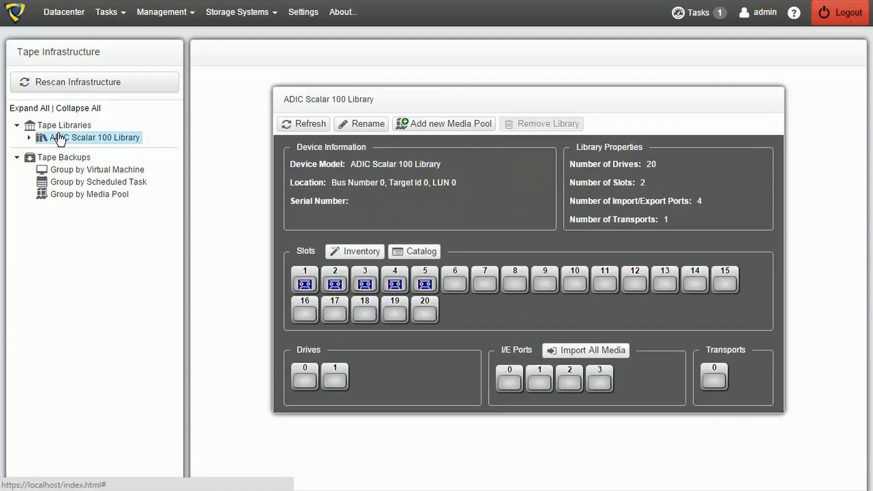
{"action": "left_click", "coordinate": [29, 138]}
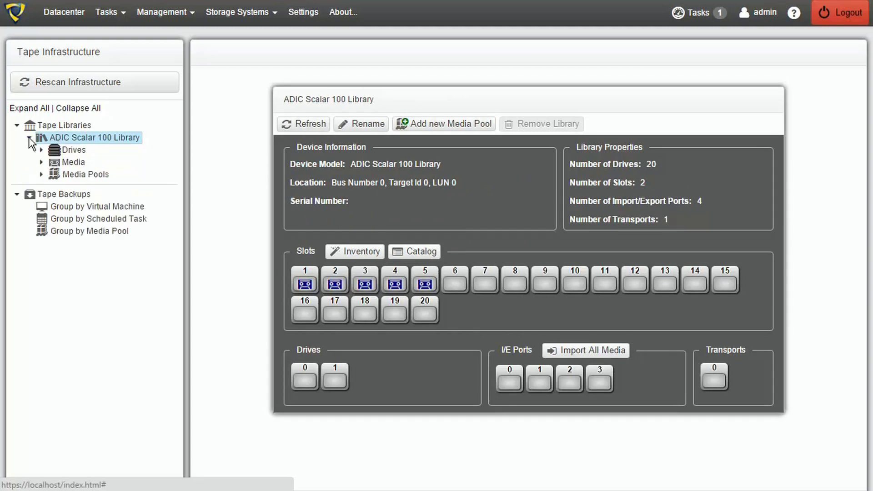
- Run Inventory Media on all five library tapes so each shows Free with 160.00 GB
{"action": "left_click", "coordinate": [67, 162]}
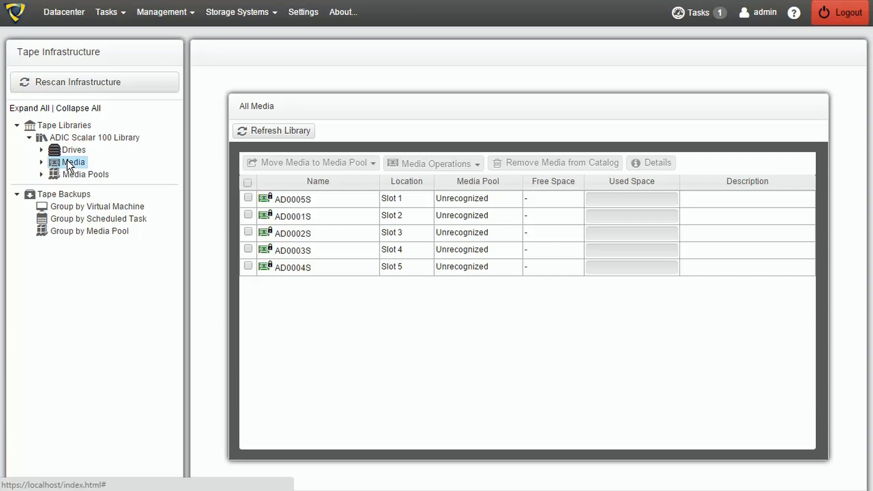
{"action": "left_click", "coordinate": [247, 182]}
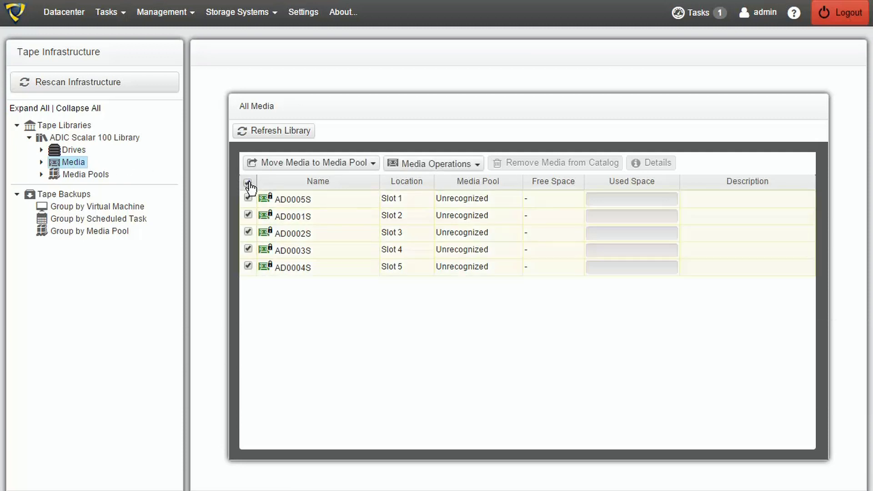
{"action": "left_click", "coordinate": [446, 164]}
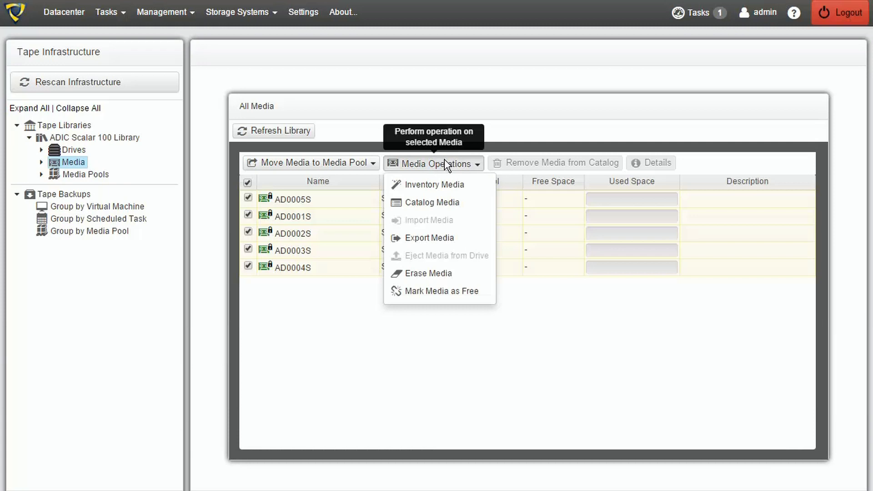
{"action": "left_click", "coordinate": [423, 186]}
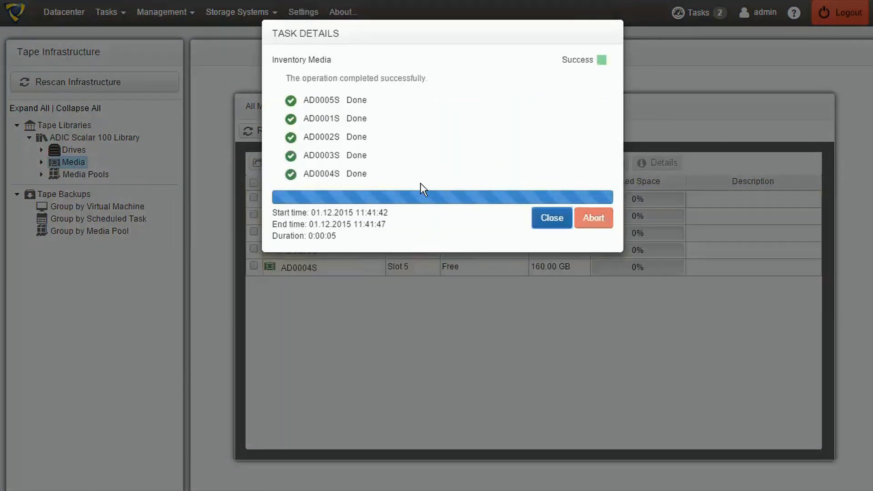
{"action": "left_click", "coordinate": [552, 220]}
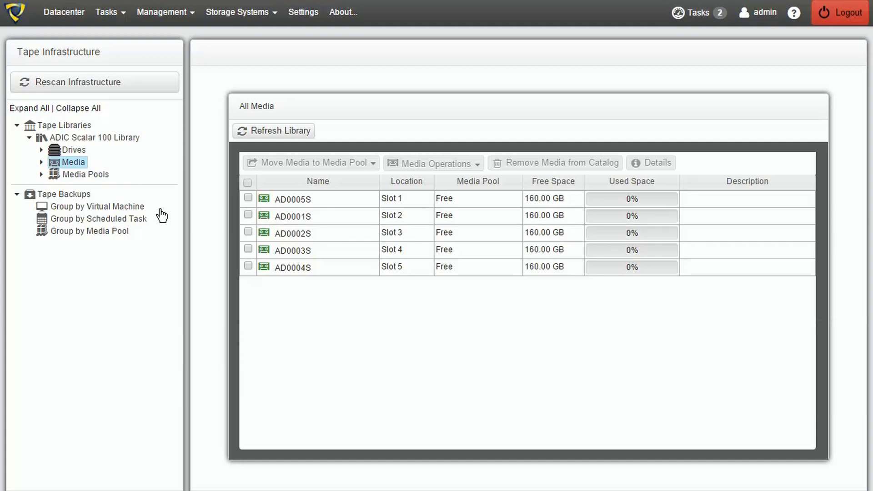
- Show the Free (5) media pool's tapes and bring up its Add new Media Pool context menu
{"action": "left_click", "coordinate": [46, 175]}
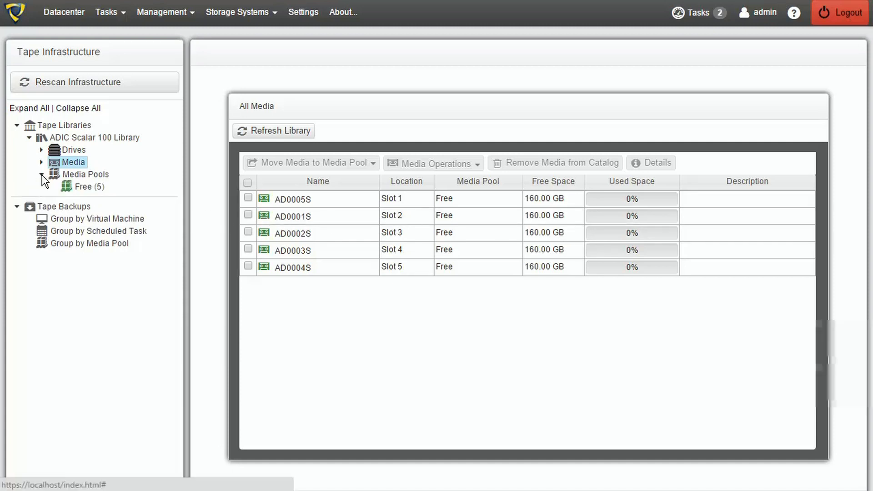
{"action": "left_click", "coordinate": [91, 188]}
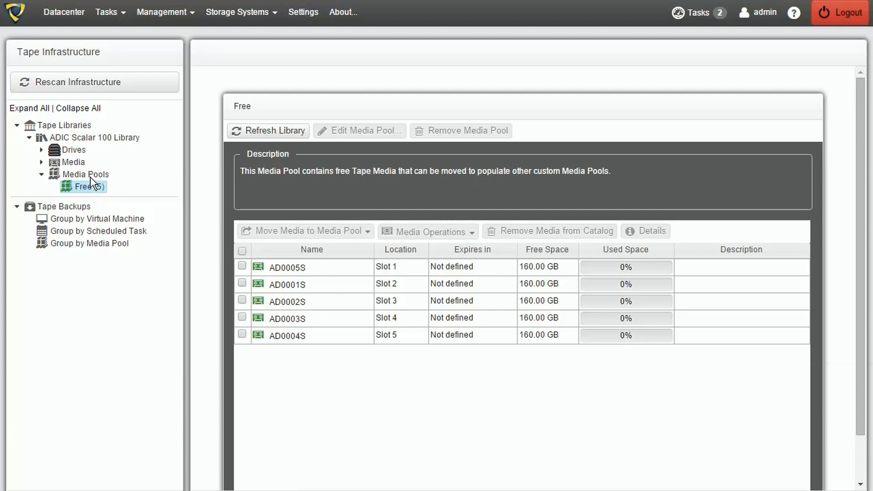
{"action": "right_click", "coordinate": [90, 178]}
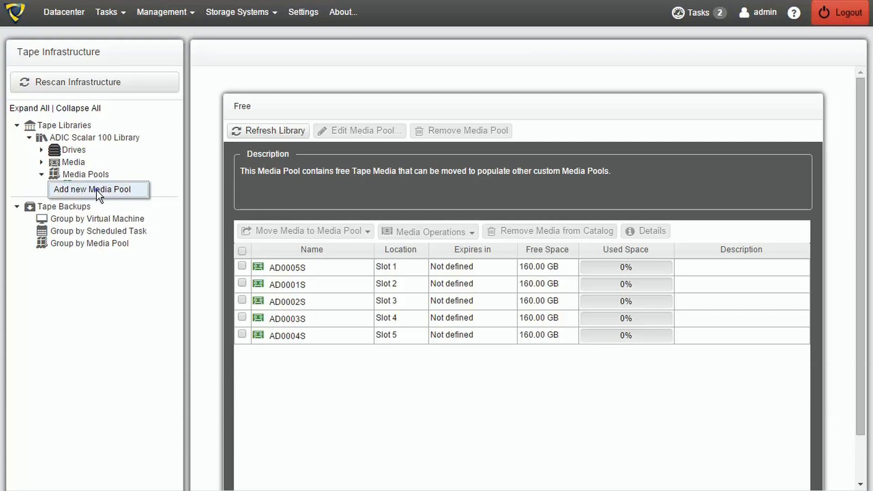
- Start a new media pool named 'MyMediaPool'
{"action": "left_click", "coordinate": [96, 190]}
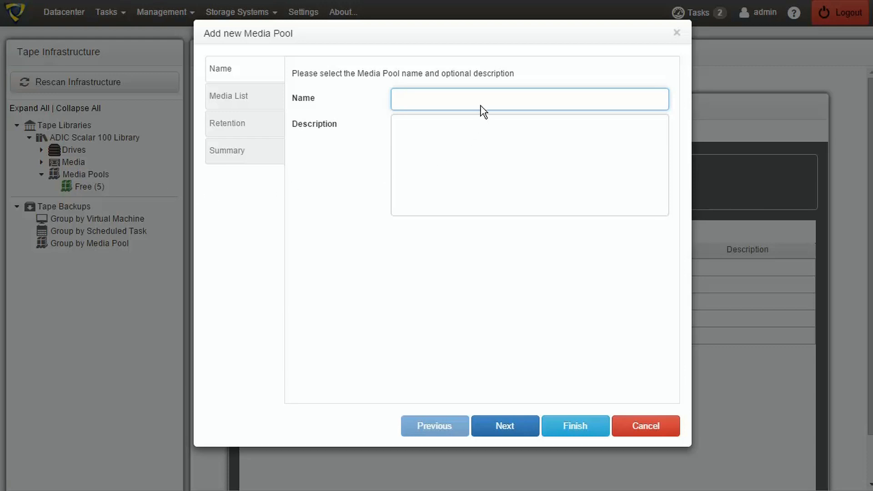
{"action": "type", "text": "MyMediaPool"}
{"action": "left_click", "coordinate": [499, 426]}
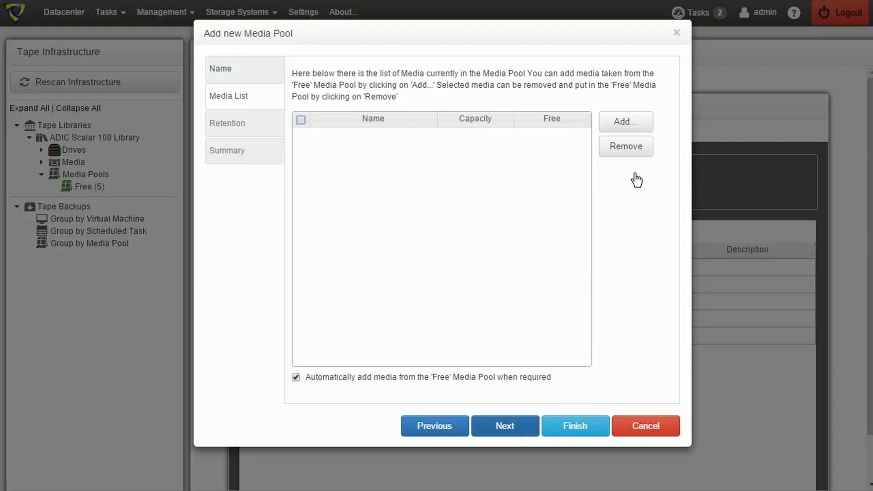
- Add tapes AD0005S, AD0001S, AD0002S and AD0003S to the pool
{"action": "left_click", "coordinate": [633, 122]}
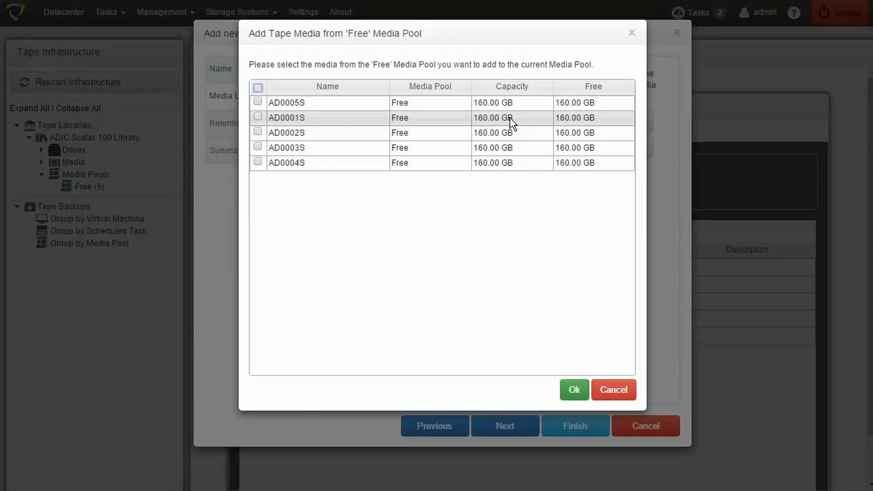
{"action": "left_click", "coordinate": [257, 101]}
{"action": "left_click", "coordinate": [258, 116]}
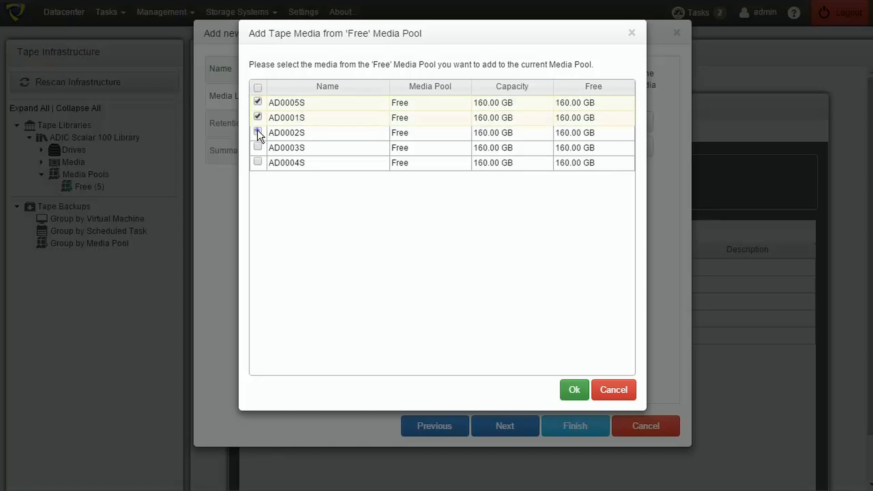
{"action": "left_click", "coordinate": [258, 131]}
{"action": "left_click", "coordinate": [257, 147]}
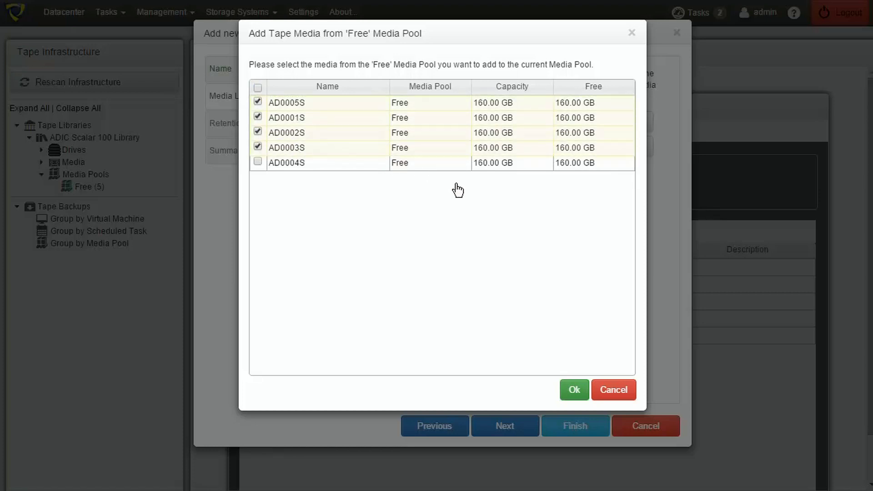
{"action": "left_click", "coordinate": [574, 392]}
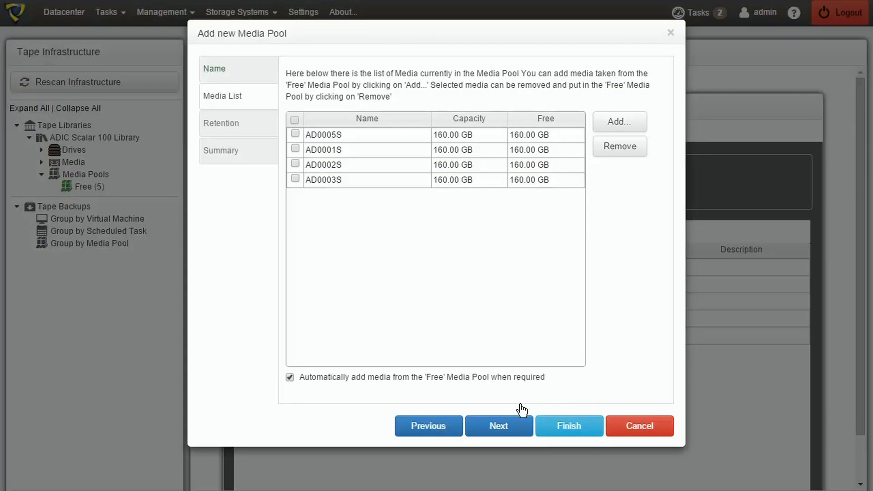
- Set the pool's retention to cyclic overwrite and review the summary
{"action": "left_click", "coordinate": [510, 422]}
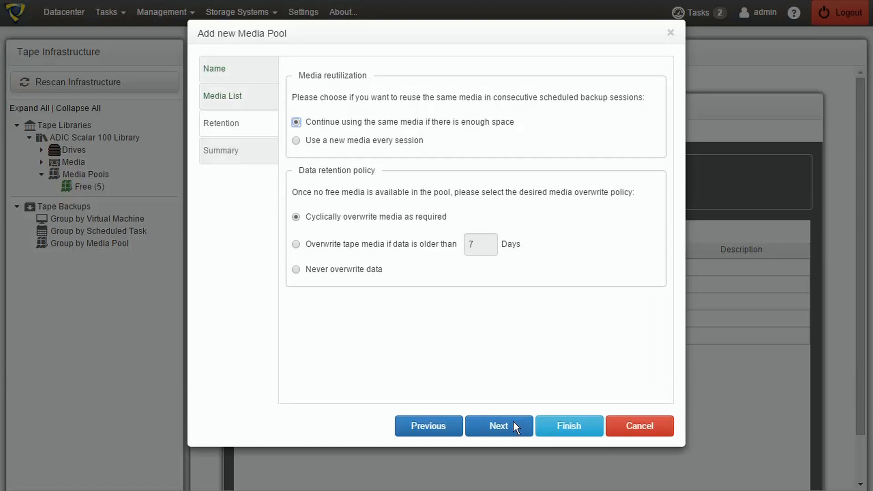
{"action": "left_click", "coordinate": [549, 119]}
{"action": "left_click", "coordinate": [512, 423]}
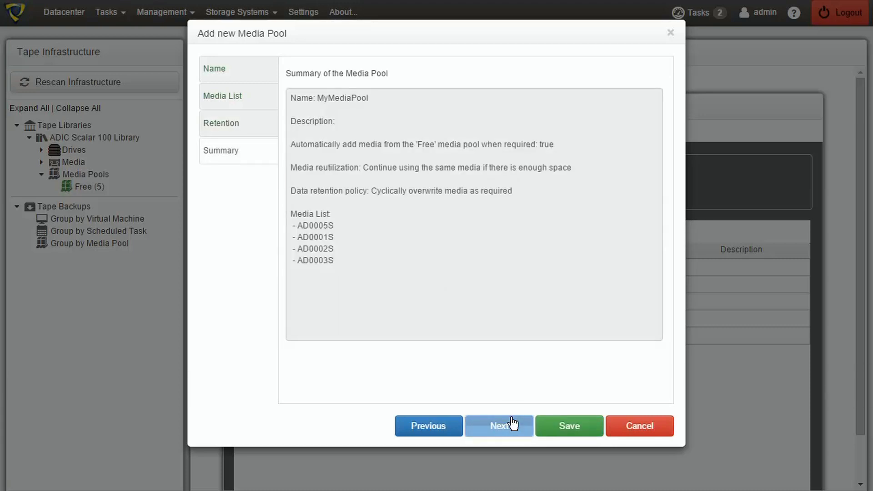
- Save MyMediaPool and view its four tapes in slots 1–4
{"action": "left_click", "coordinate": [572, 434]}
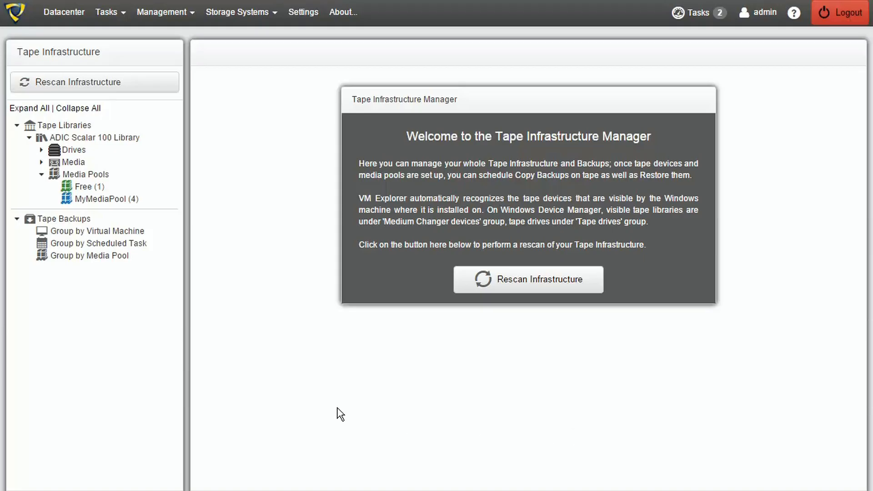
{"action": "left_click", "coordinate": [127, 202]}
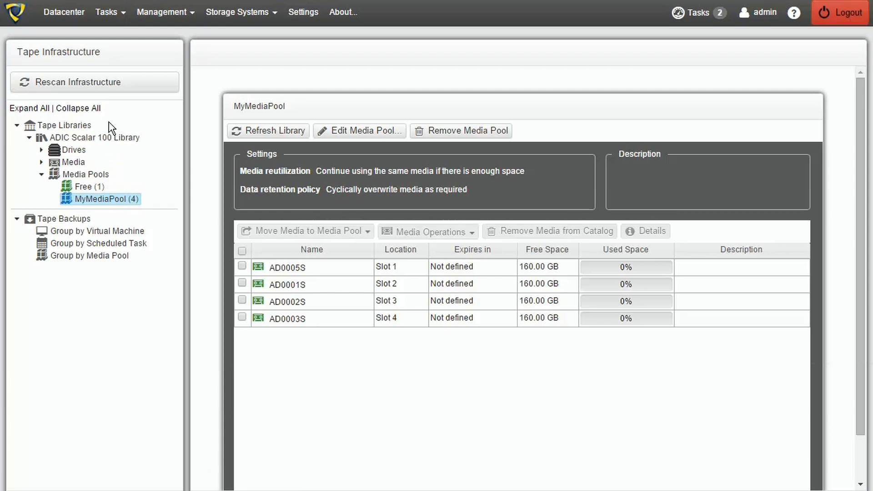
- Open the Tape Copy Backup scheduled task, which runs Mondays at 12:00
{"action": "left_click", "coordinate": [108, 13]}
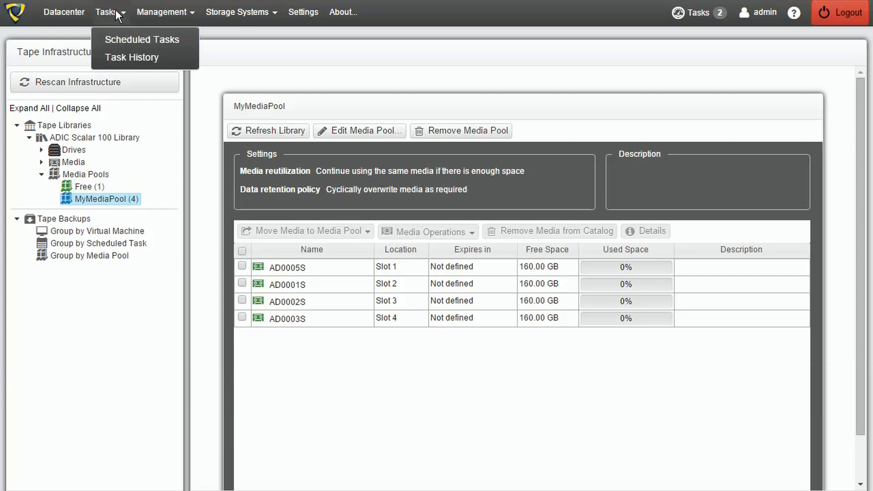
{"action": "left_click", "coordinate": [128, 39]}
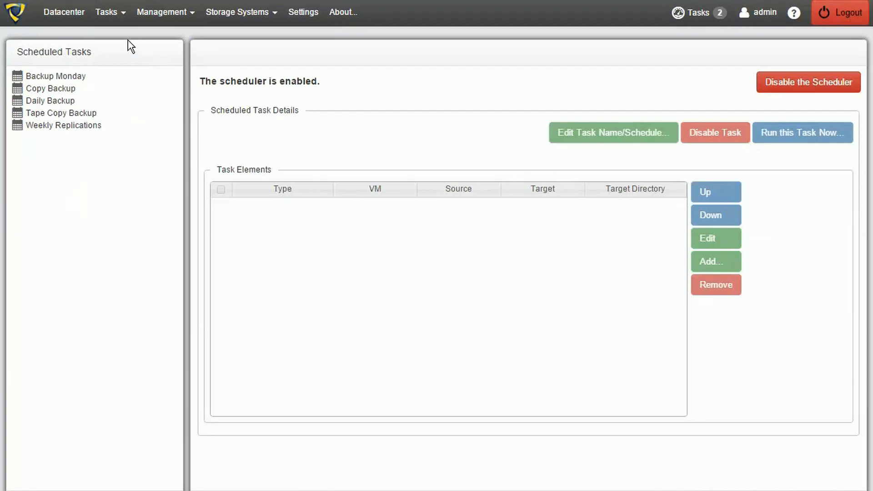
{"action": "left_click", "coordinate": [76, 114]}
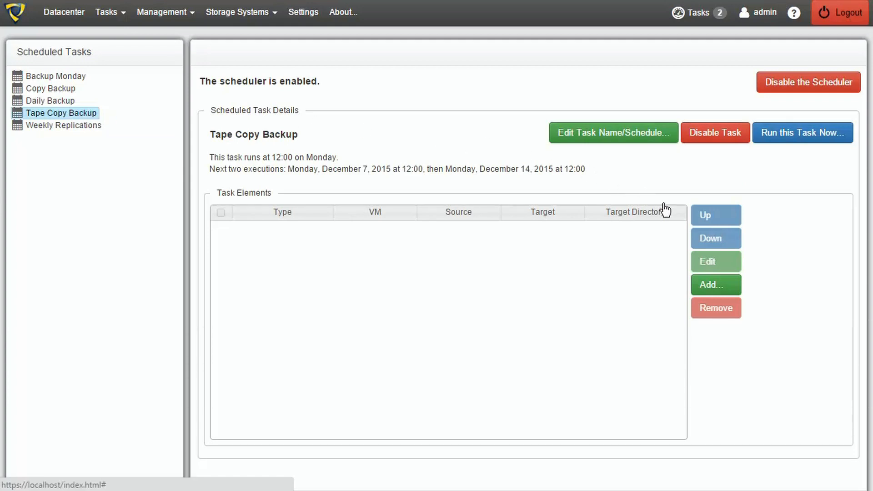
- Add a To Tape Media copy element that copies the Backup Monday backup into MyMediaPool
{"action": "left_click", "coordinate": [712, 287]}
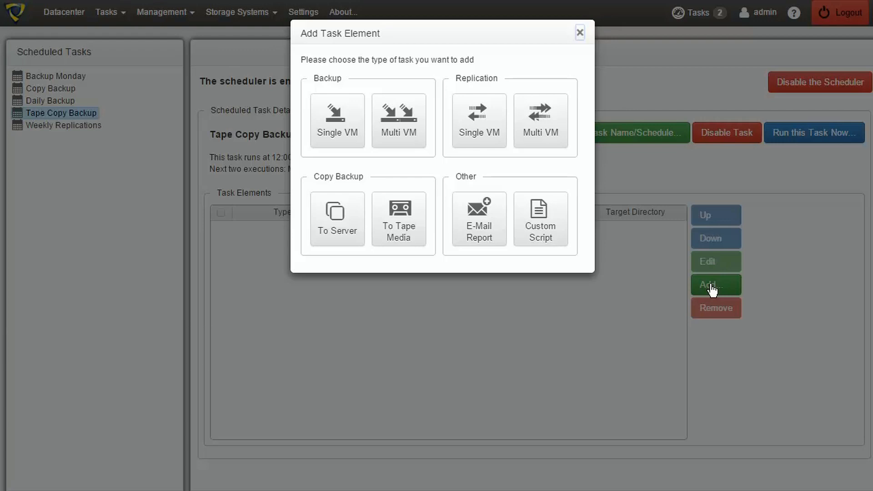
{"action": "left_click", "coordinate": [394, 219]}
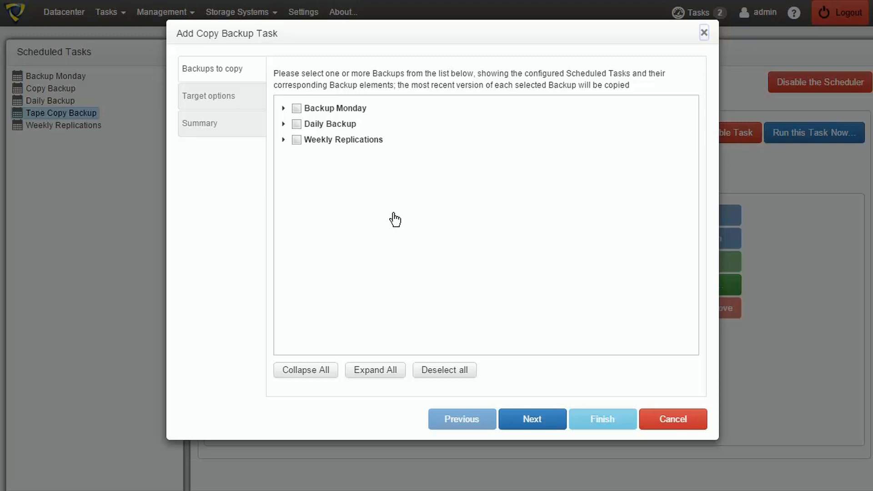
{"action": "left_click", "coordinate": [283, 109]}
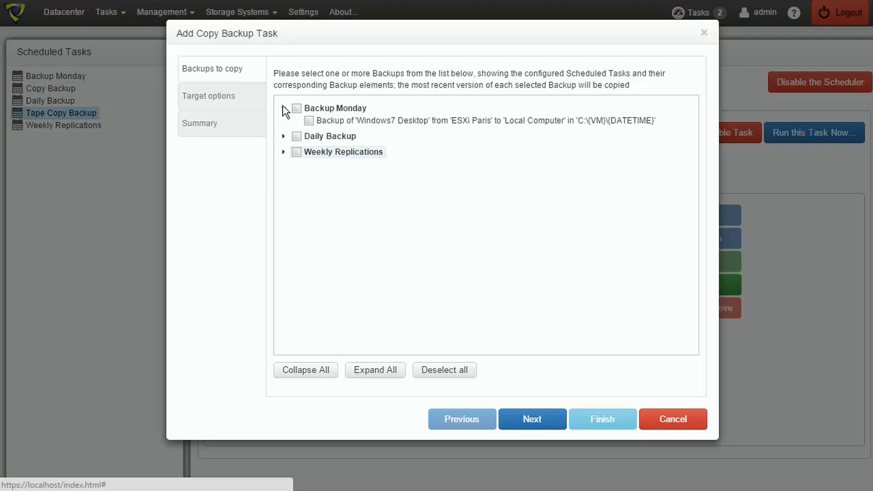
{"action": "left_click", "coordinate": [309, 121]}
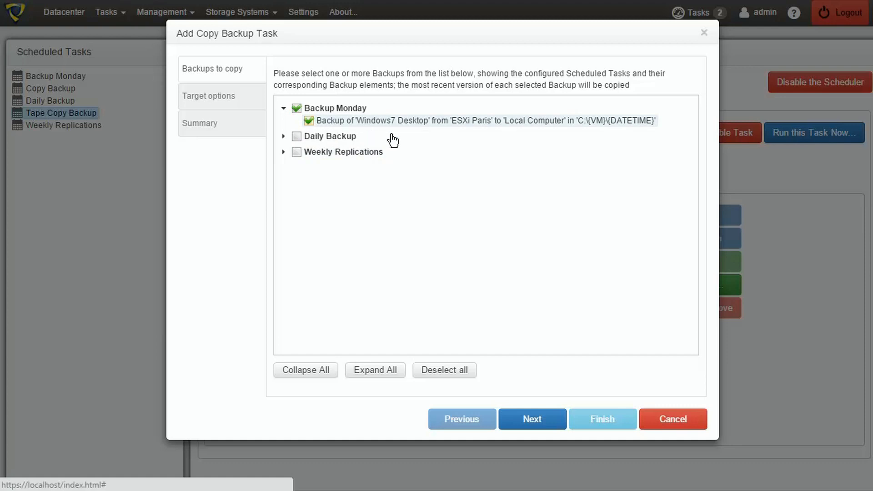
{"action": "left_click", "coordinate": [531, 421]}
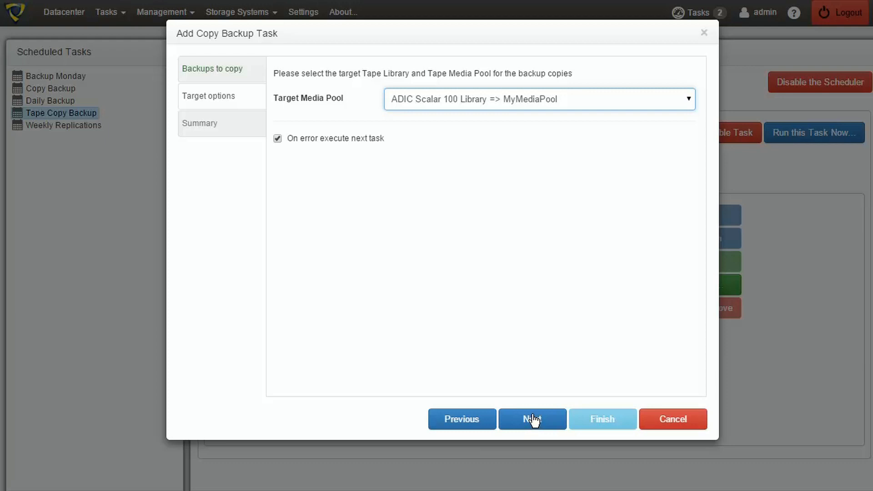
{"action": "left_click", "coordinate": [532, 420]}
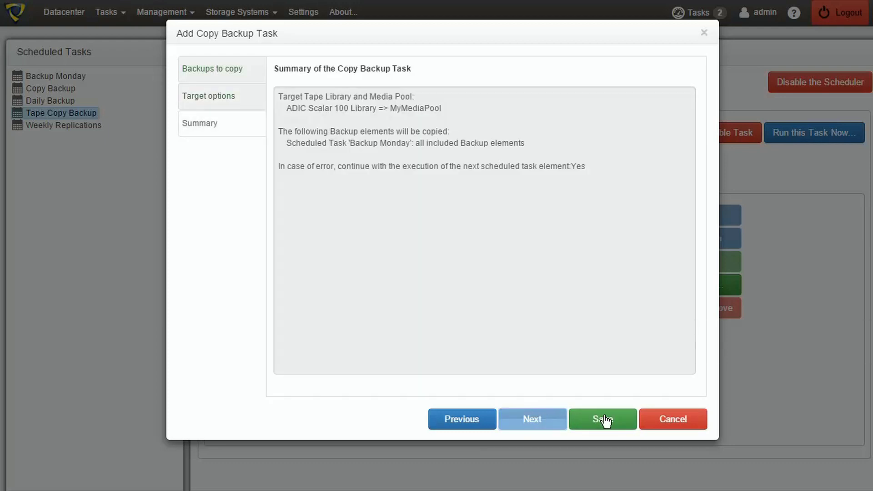
{"action": "left_click", "coordinate": [618, 420]}
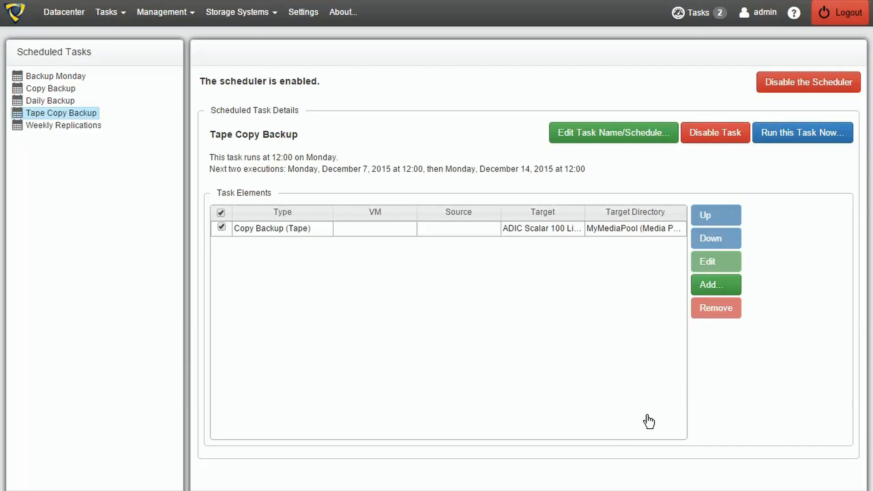
- Run Tape Copy Backup now and confirm in the Tasks panel that it finished with Success
{"action": "left_click", "coordinate": [822, 136]}
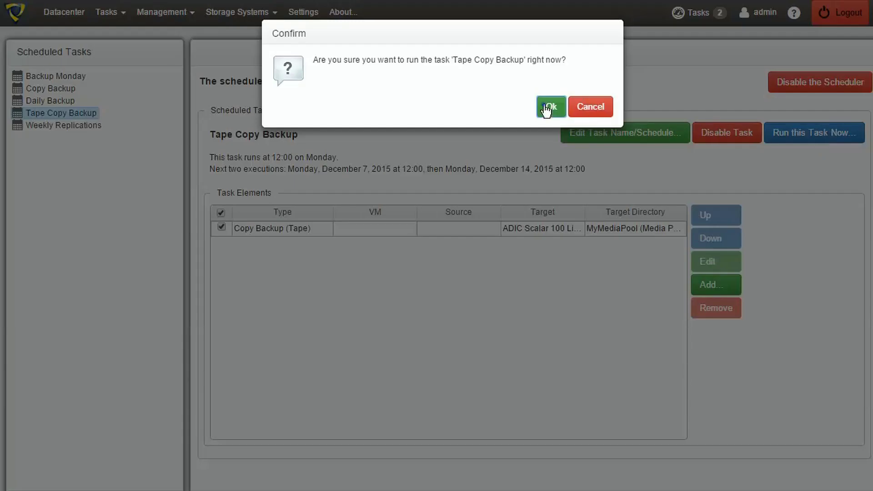
{"action": "left_click", "coordinate": [549, 107]}
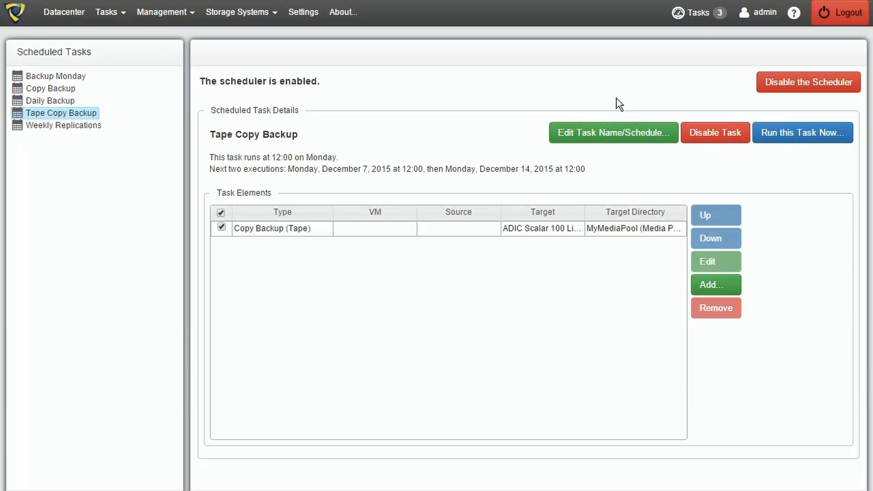
{"action": "left_click", "coordinate": [699, 13]}
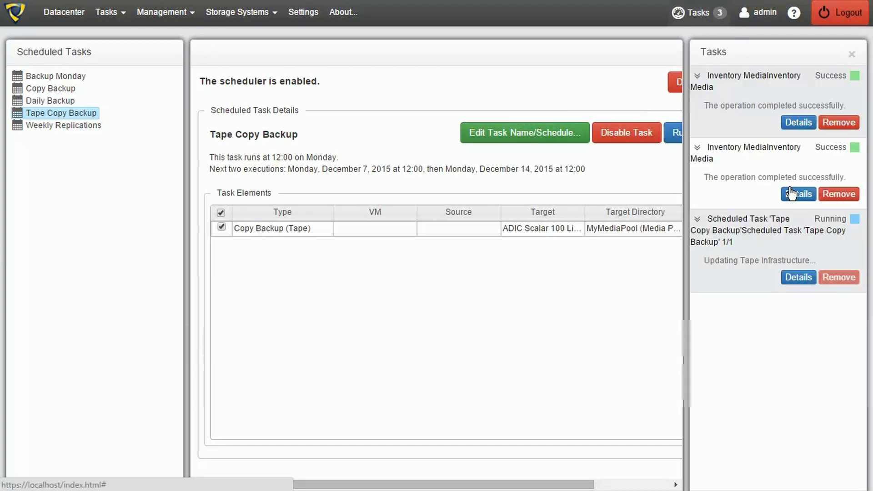
{"action": "left_click", "coordinate": [798, 278]}
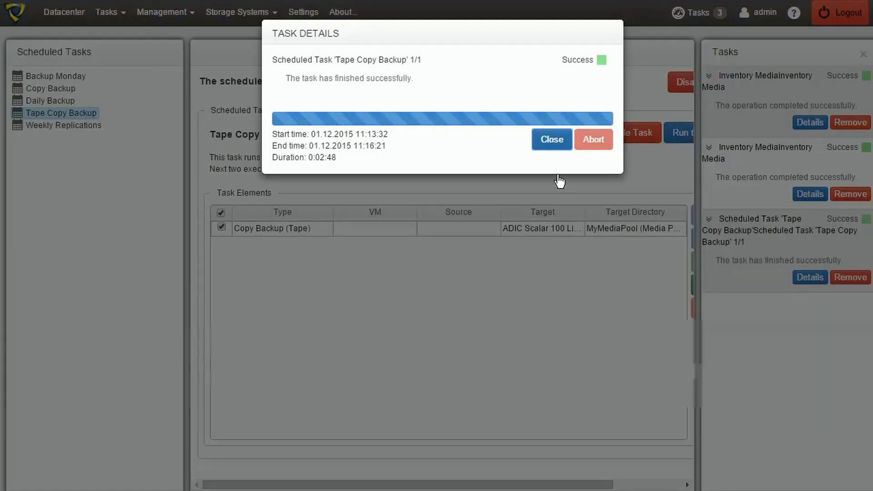
{"action": "left_click", "coordinate": [552, 140]}
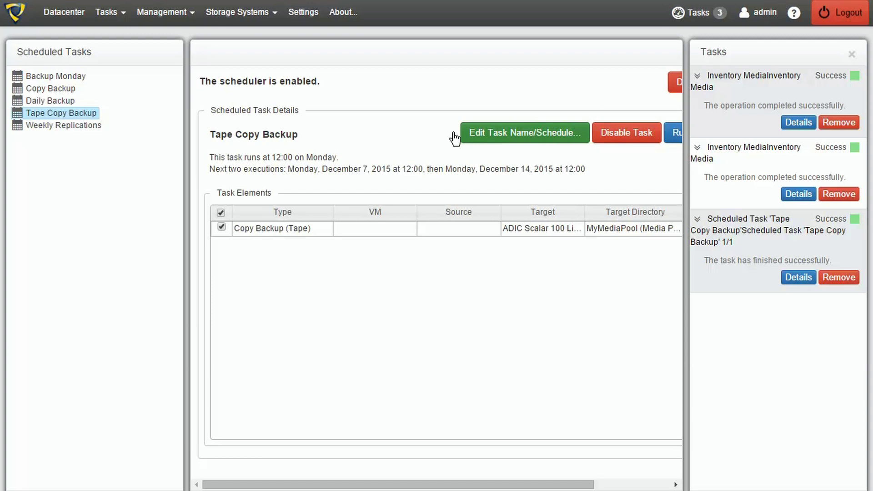
- Check MyMediaPool's tapes, with AD0005S at 0.6% used, and group tape backups by media pool
{"action": "left_click", "coordinate": [228, 13]}
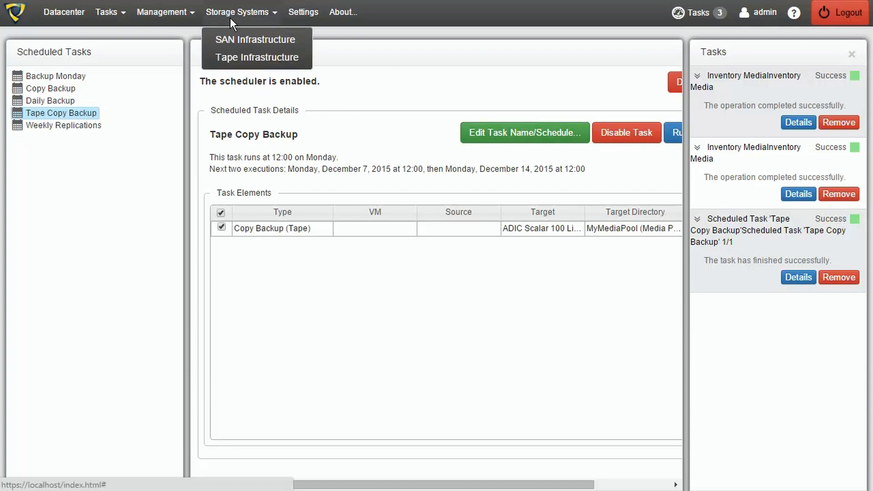
{"action": "left_click", "coordinate": [233, 58]}
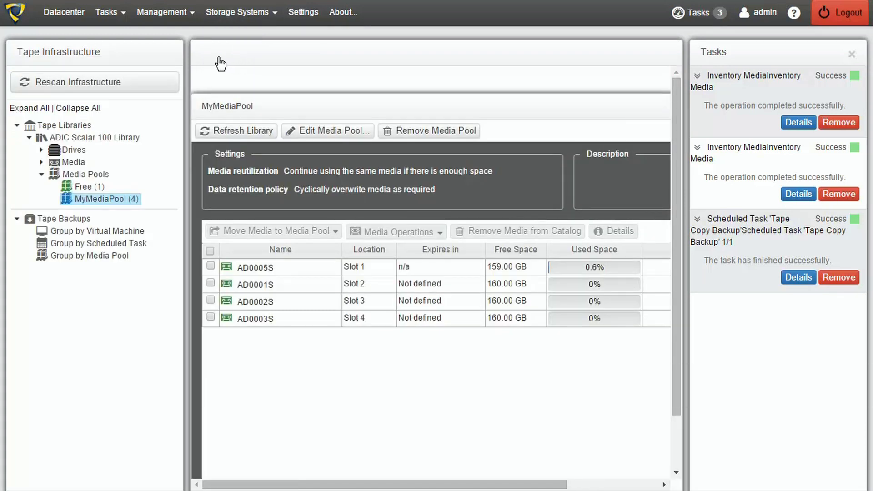
{"action": "left_click", "coordinate": [74, 263]}
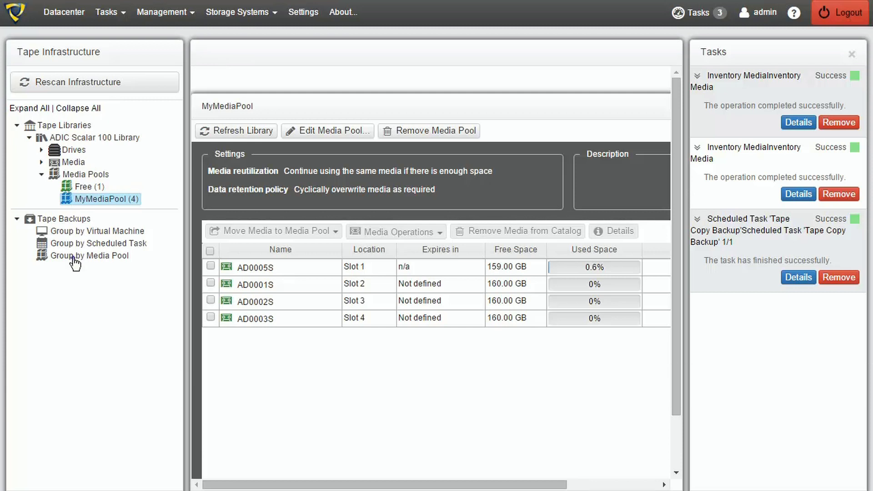